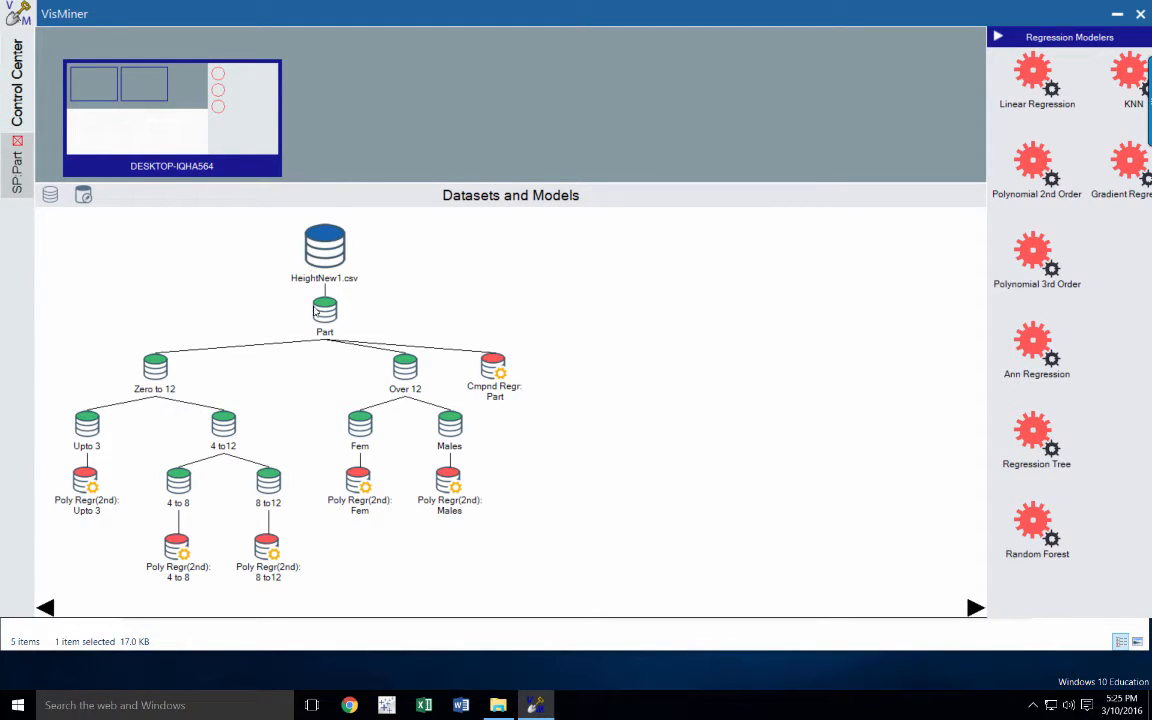
Step: View the summary statistics of the Part dataset, and close the viewer
mouse_move(316, 312)
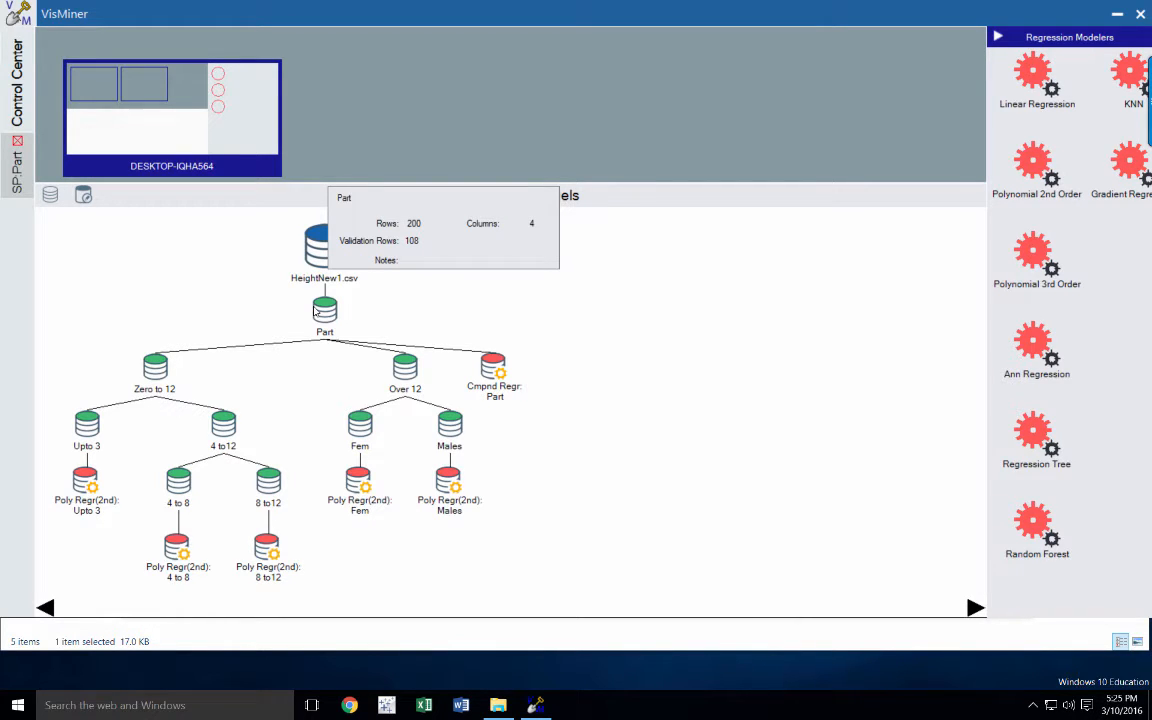
left_click_drag(325, 315, 188, 108)
left_click(330, 72)
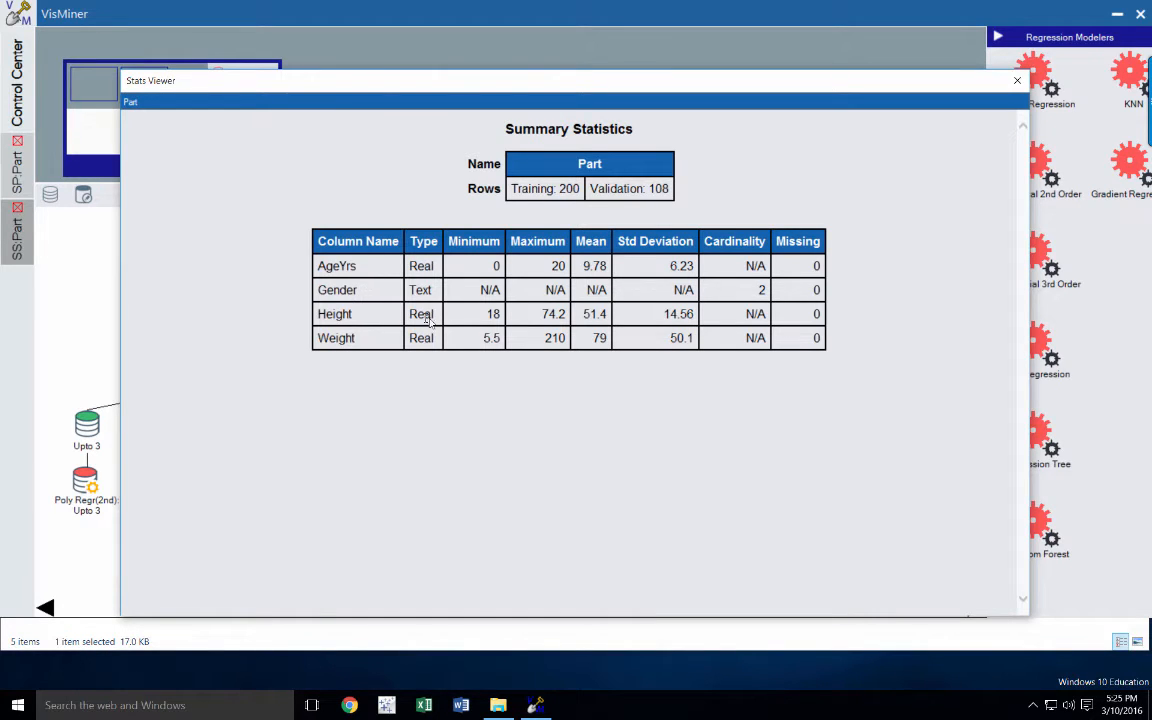
left_click(1017, 80)
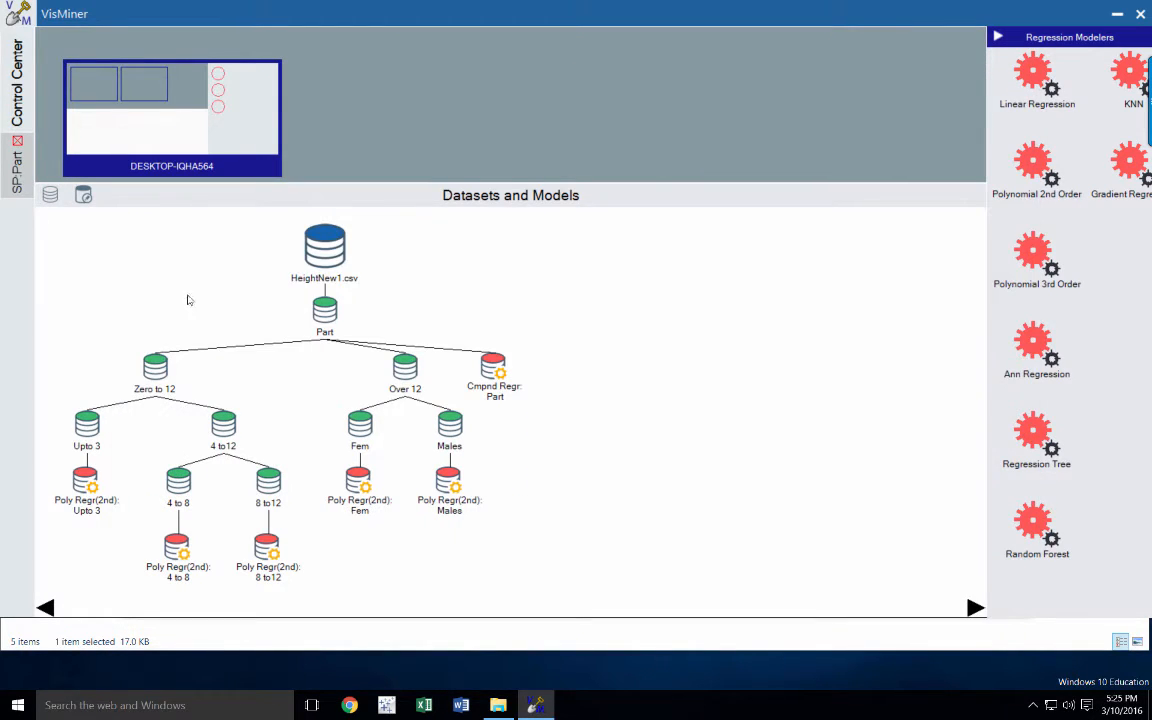
Step: Open a scatter plot of HeightNew1.csv with AgeYrs on X and Height on Y, and examine its shape
left_click_drag(305, 240, 160, 110)
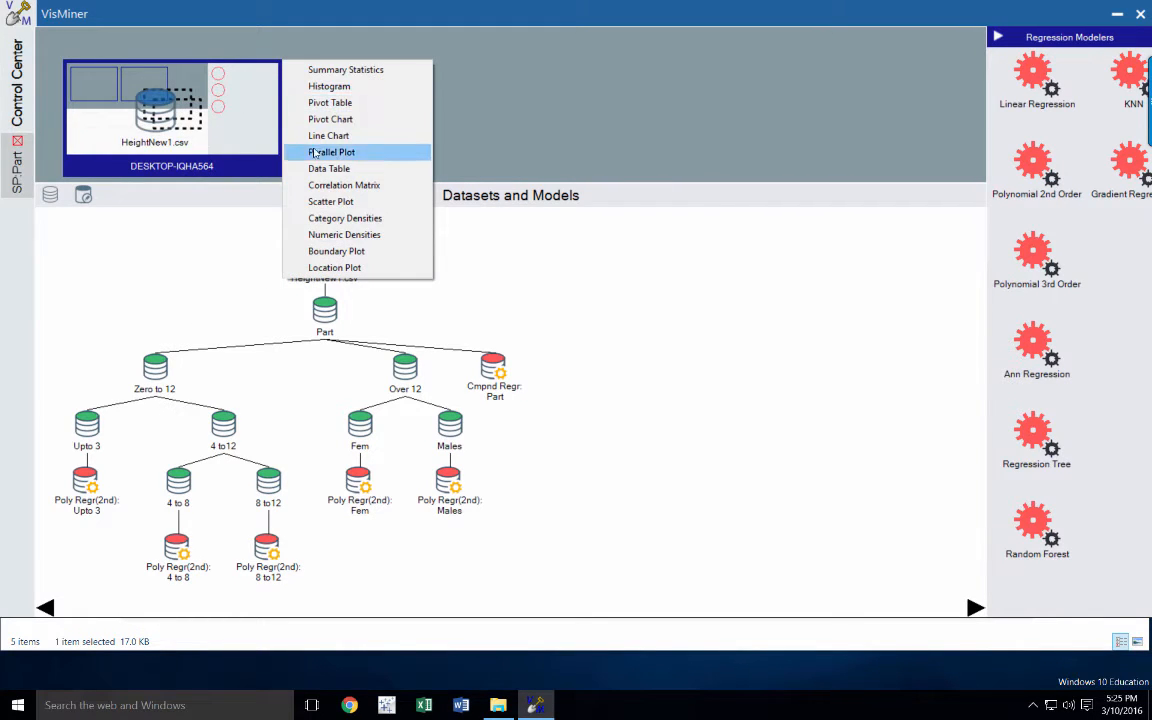
left_click(322, 203)
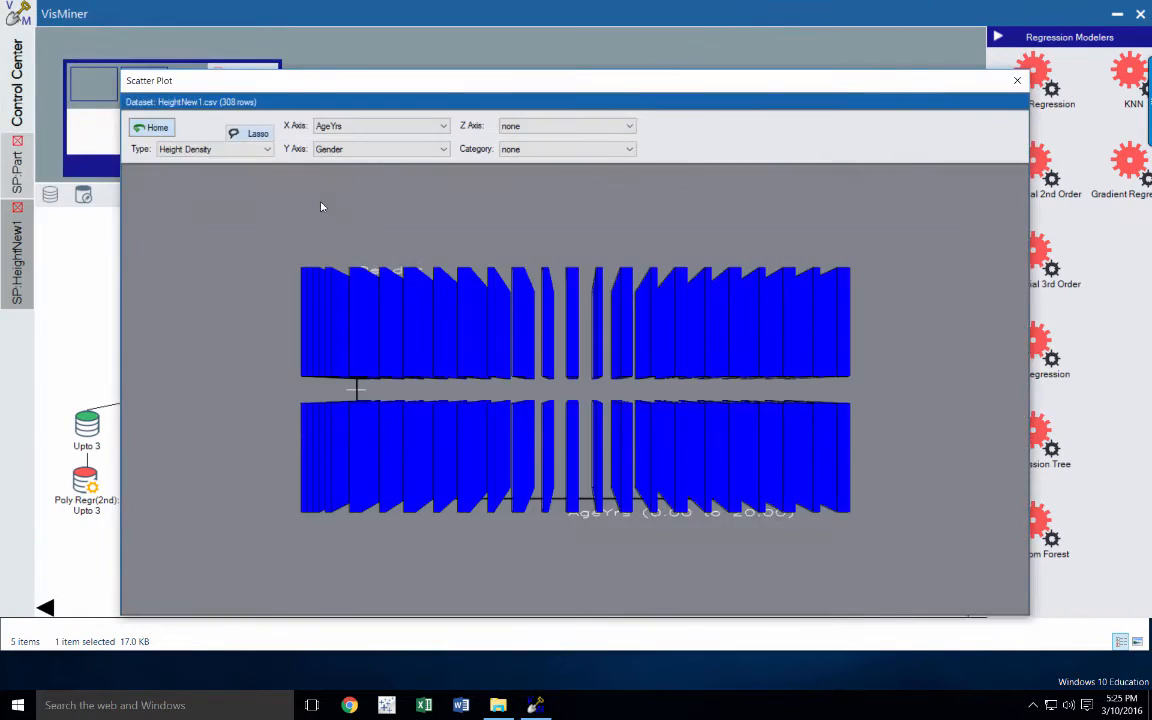
left_click(355, 149)
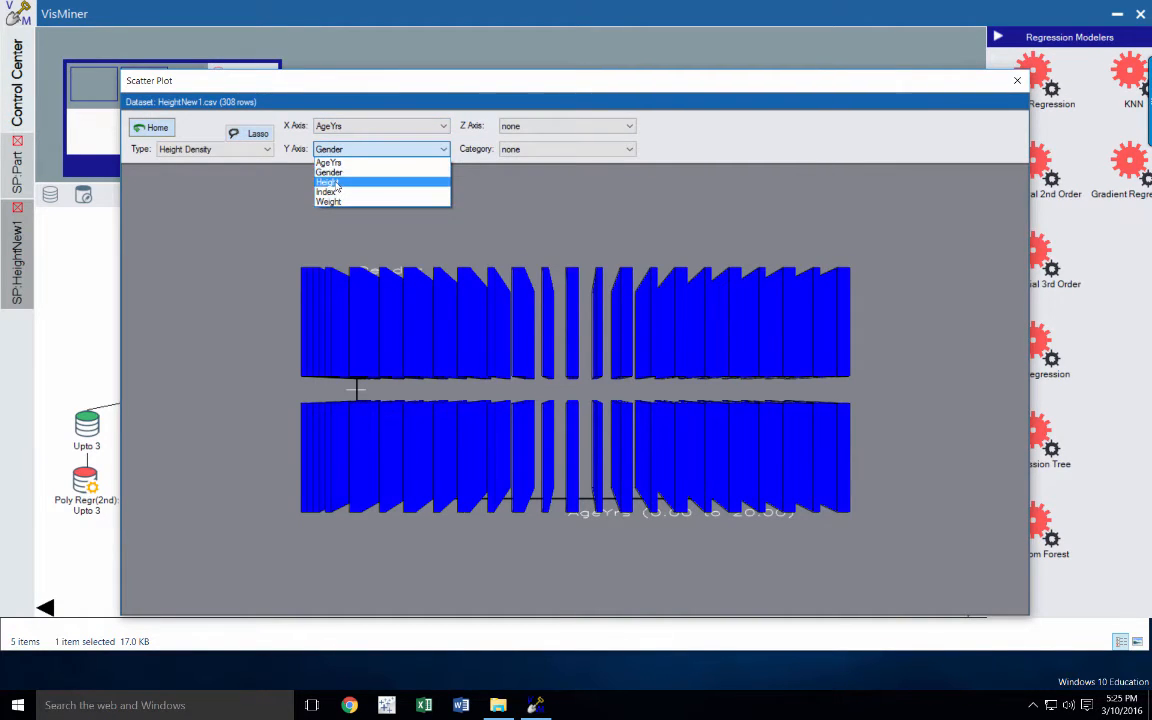
left_click(336, 183)
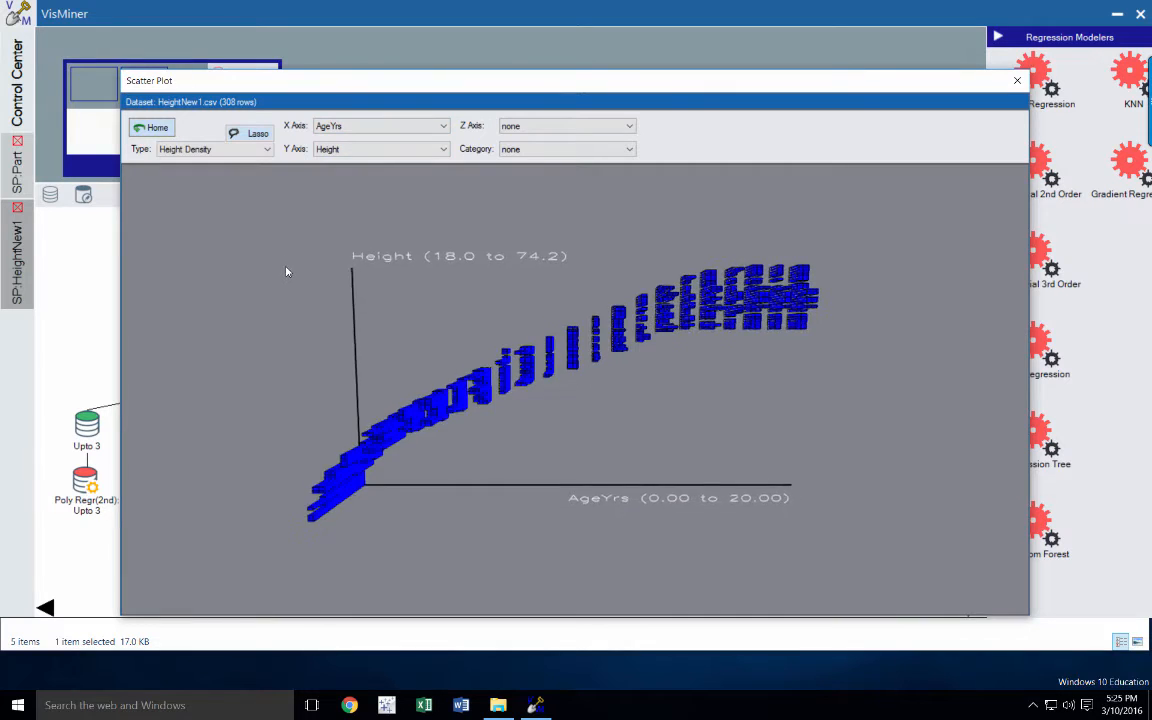
mouse_move(286, 271)
left_mouse_down()
mouse_move(270, 220)
mouse_move(291, 260)
left_mouse_up()
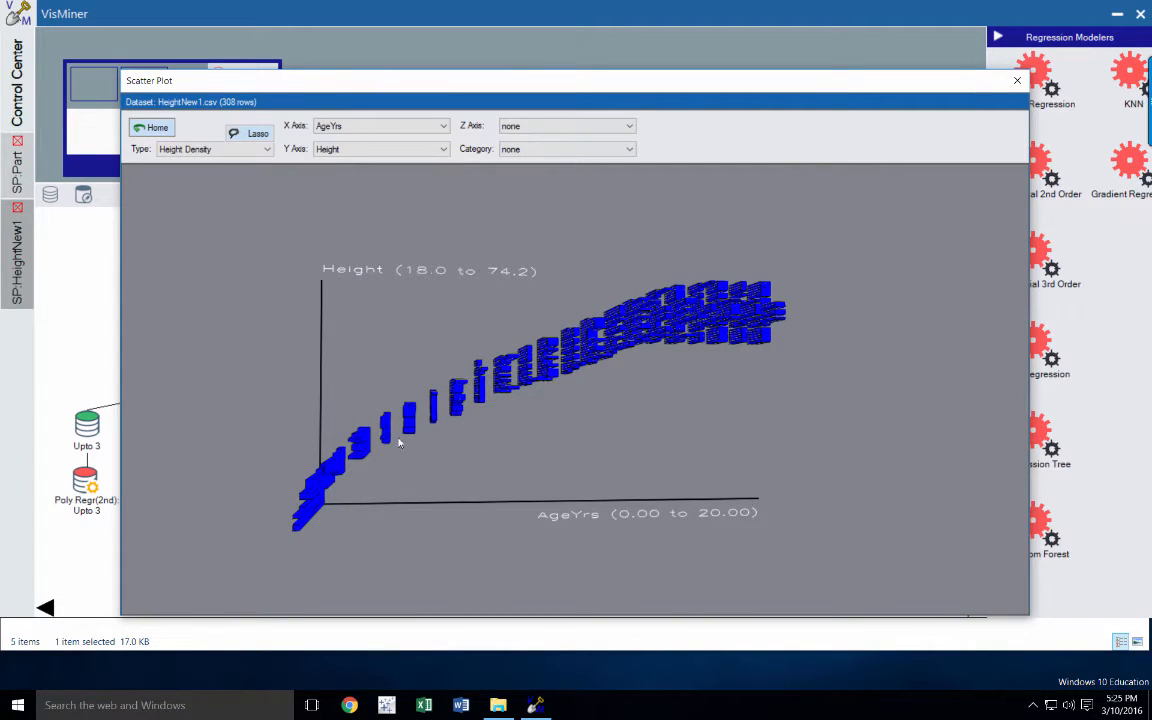
mouse_move(305, 518)
Step: Categorize the scatter plot by Gender and examine how male and female heights differ across ages
left_click(629, 149)
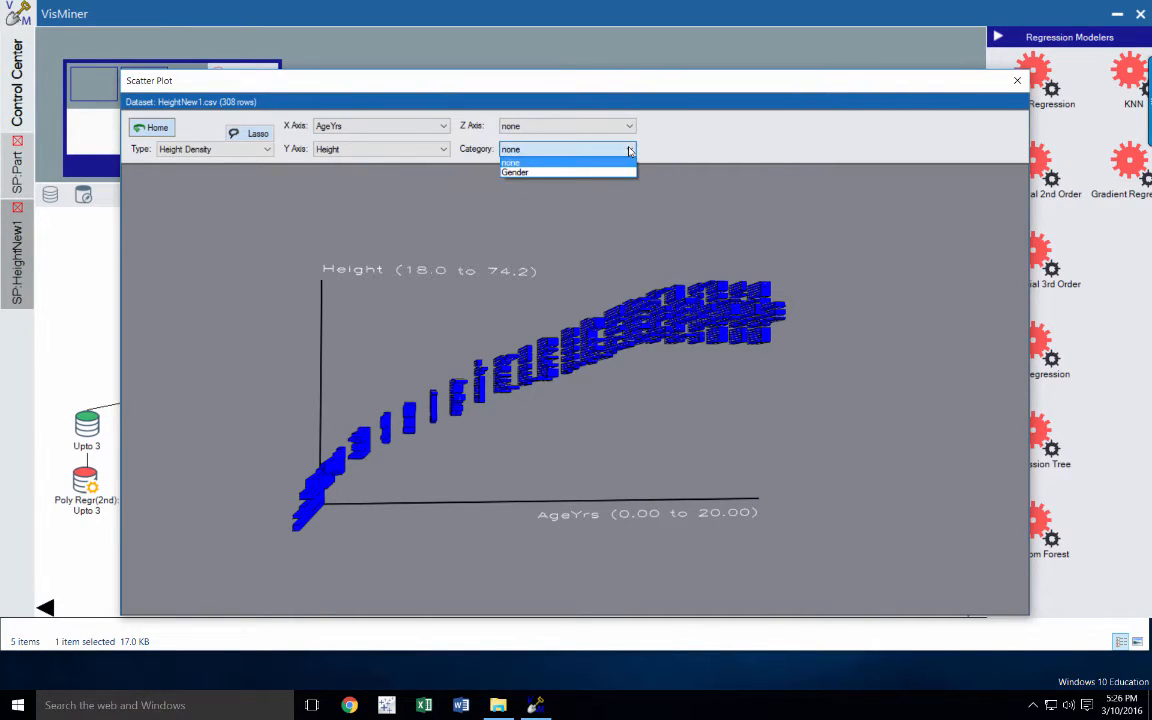
left_click(612, 172)
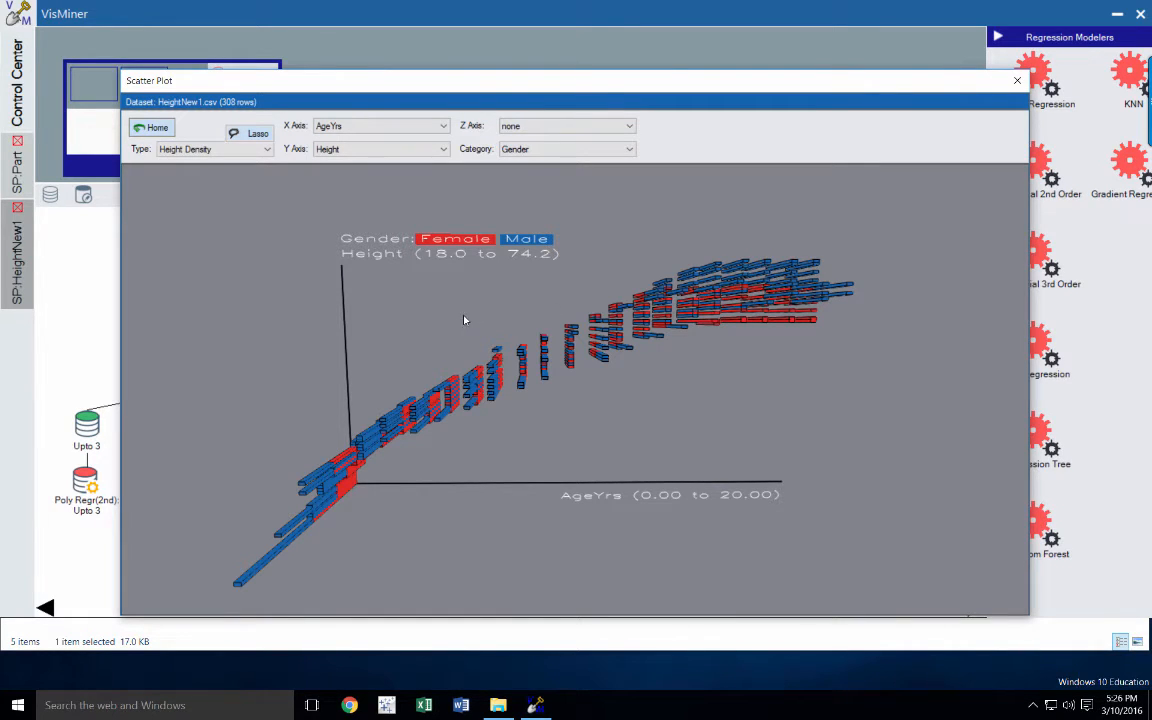
mouse_move(465, 319)
left_mouse_down()
mouse_move(483, 319)
mouse_move(463, 324)
left_mouse_up()
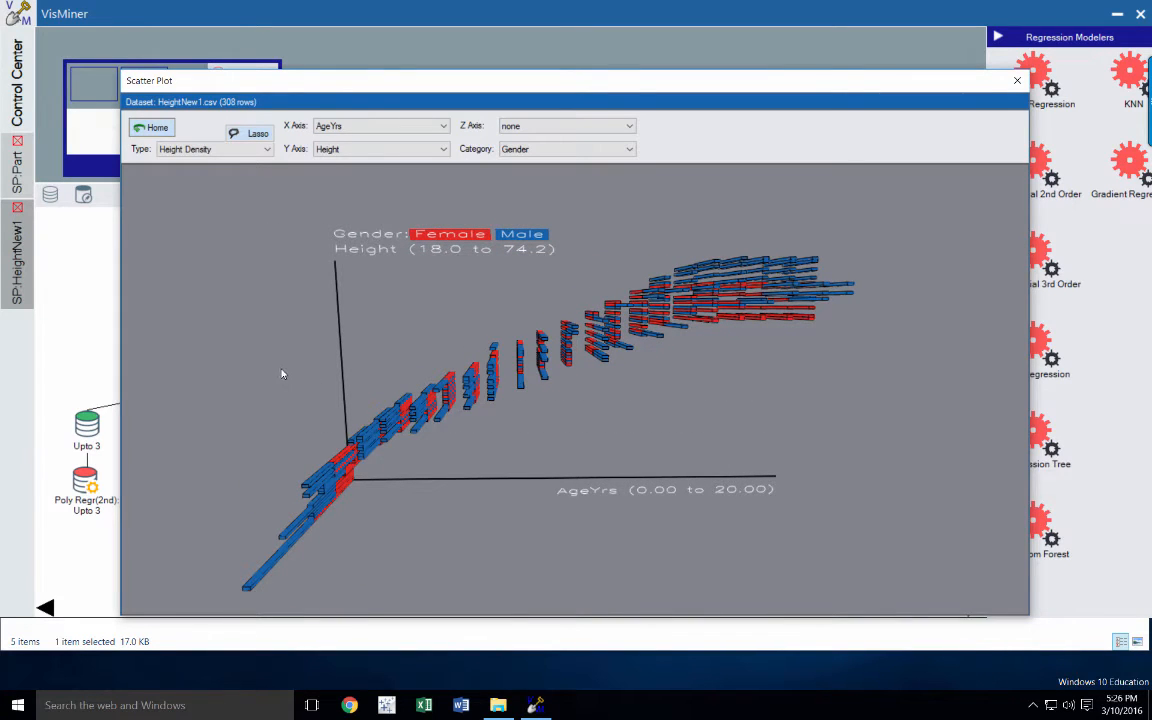
left_click_drag(283, 373, 288, 369)
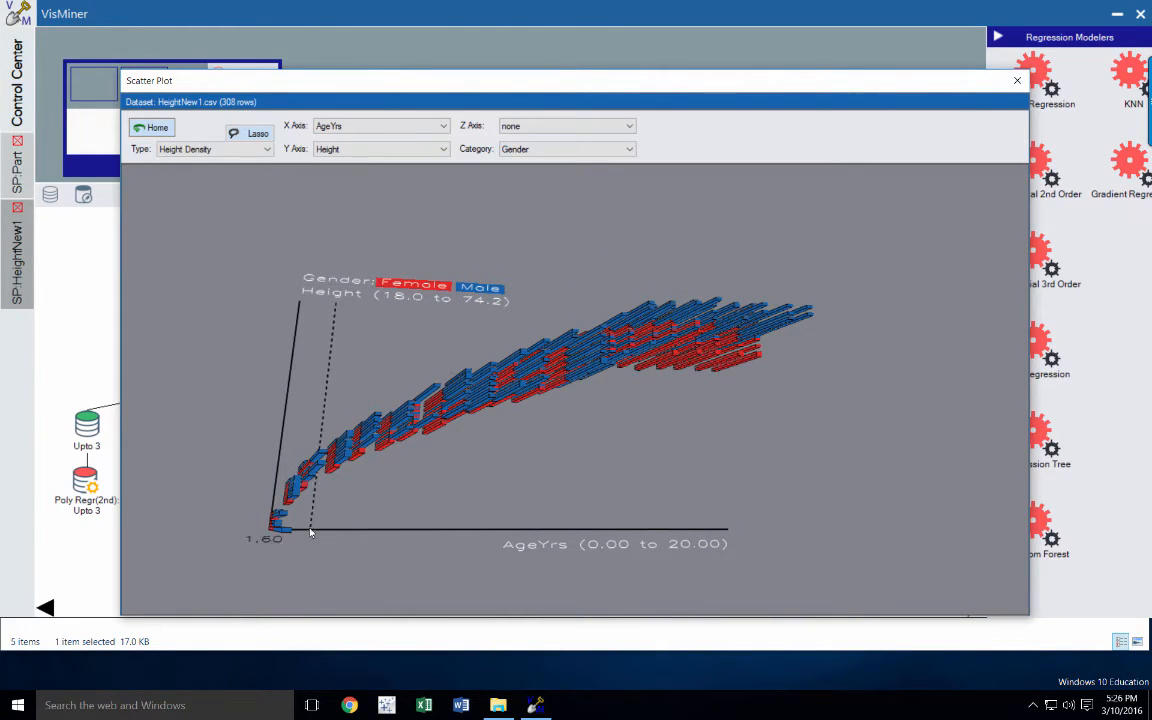
left_click_drag(244, 532, 303, 530)
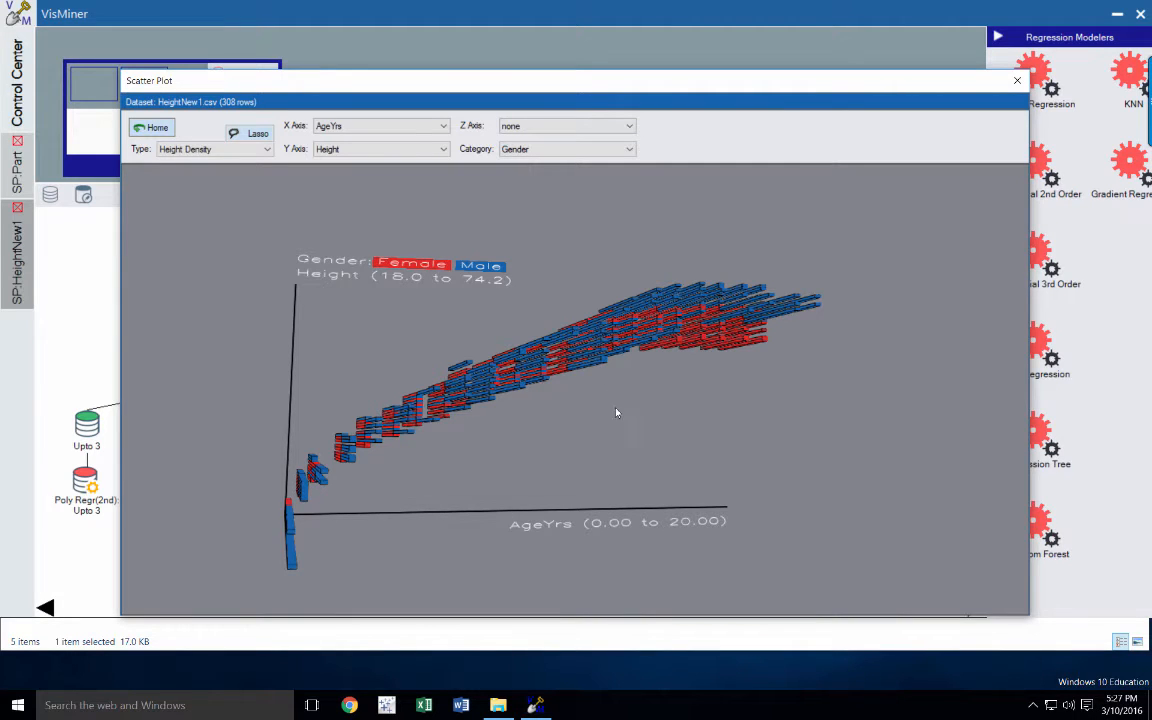
left_click_drag(616, 413, 609, 417)
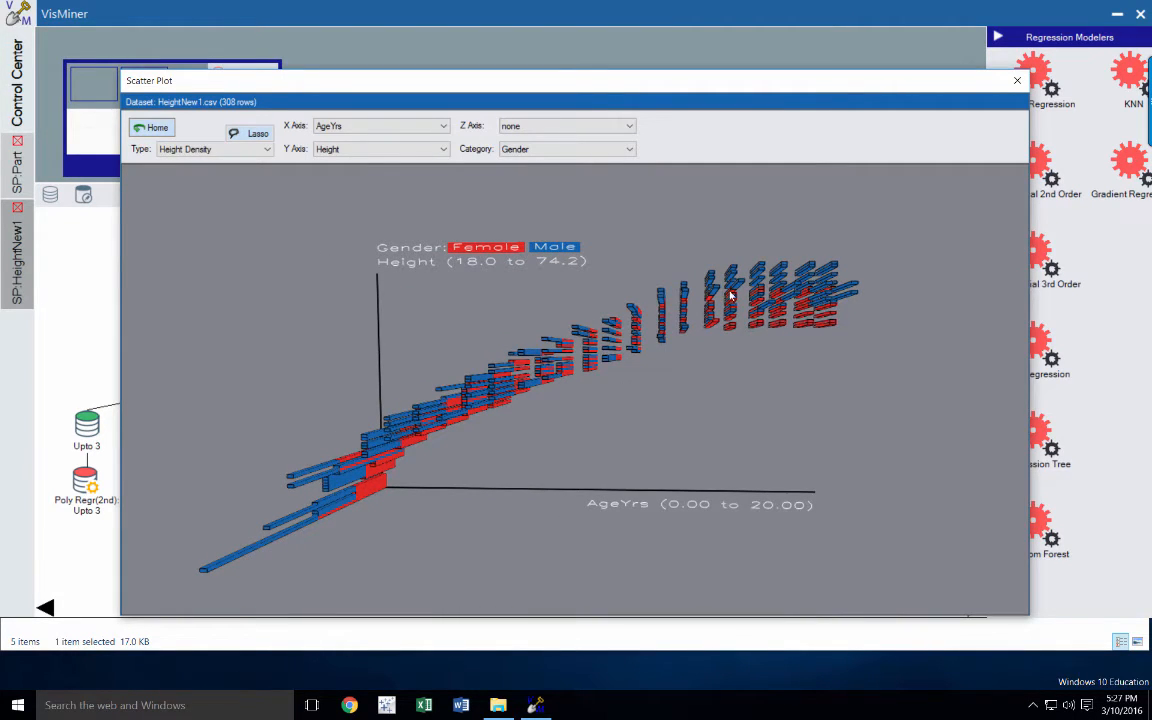
left_click_drag(699, 368, 711, 380)
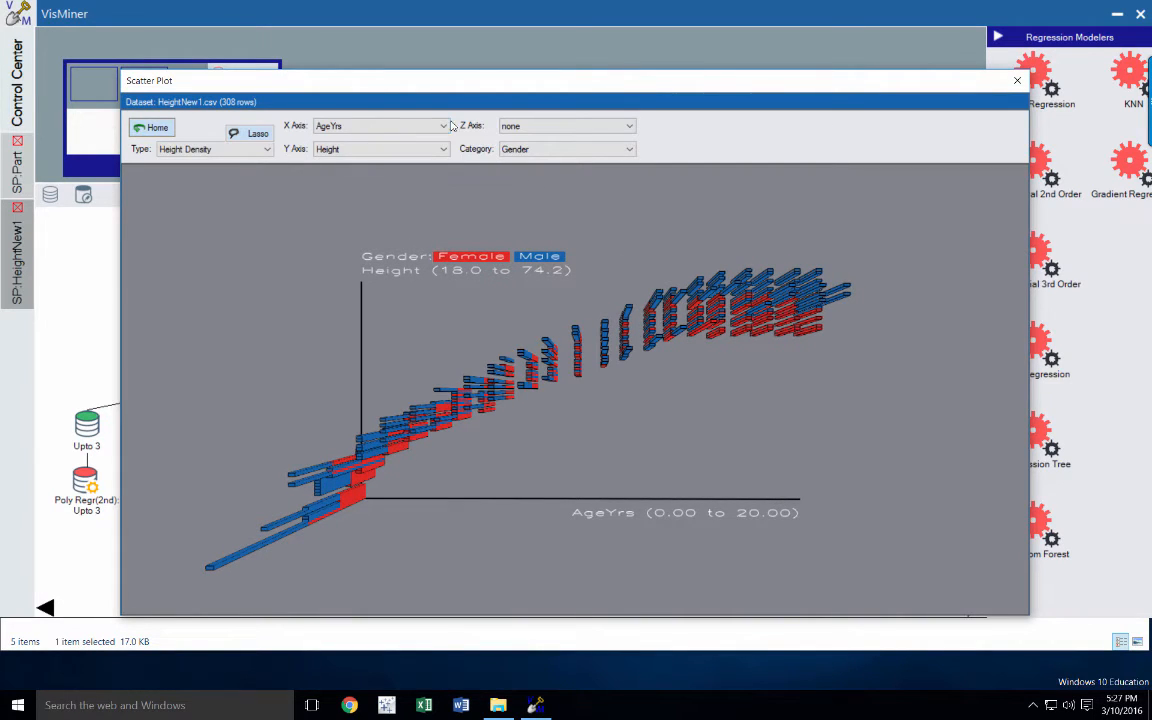
Step: Set the scatter plot's X axis to Weight, examine Height against Weight by gender, and close the plot
left_click(401, 126)
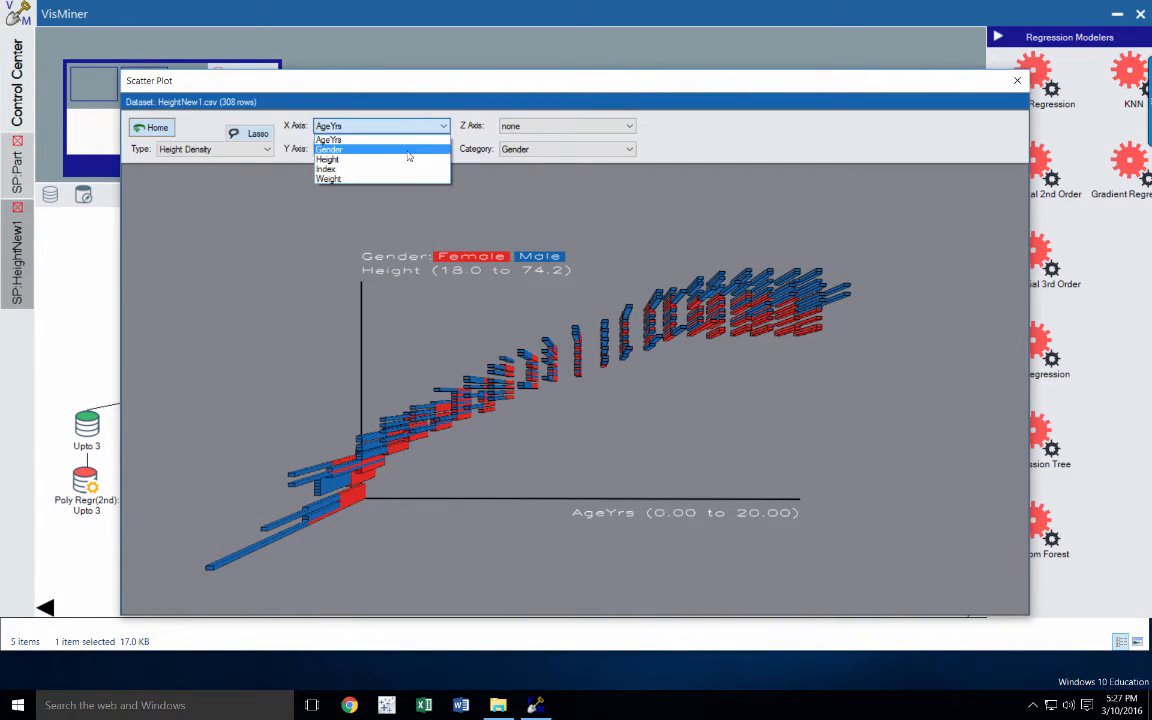
left_click(360, 178)
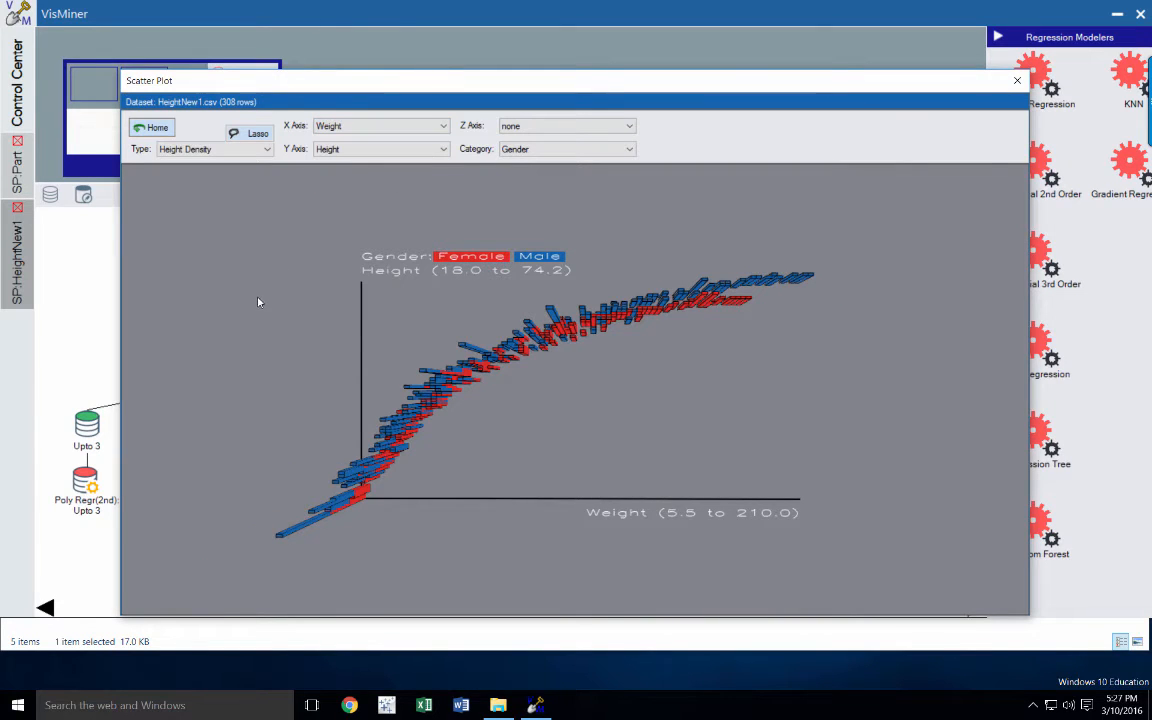
mouse_move(257, 303)
left_mouse_down()
mouse_move(278, 301)
mouse_move(258, 305)
left_mouse_up()
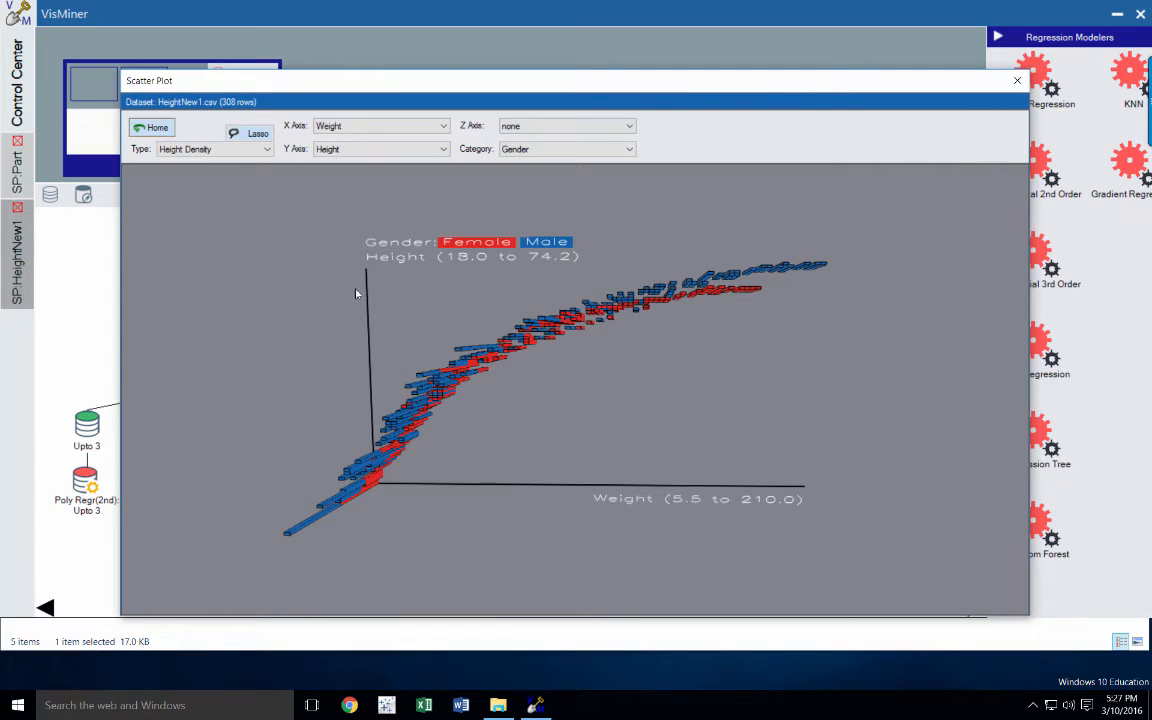
left_click_drag(293, 311, 310, 288)
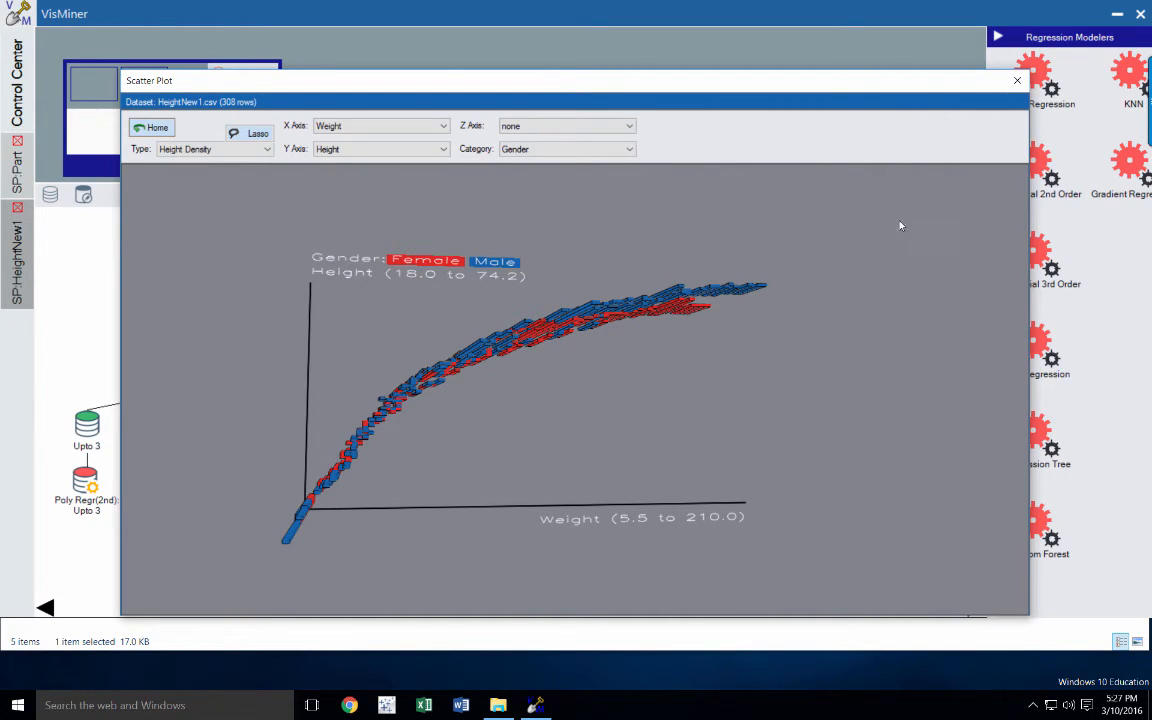
left_click(1017, 84)
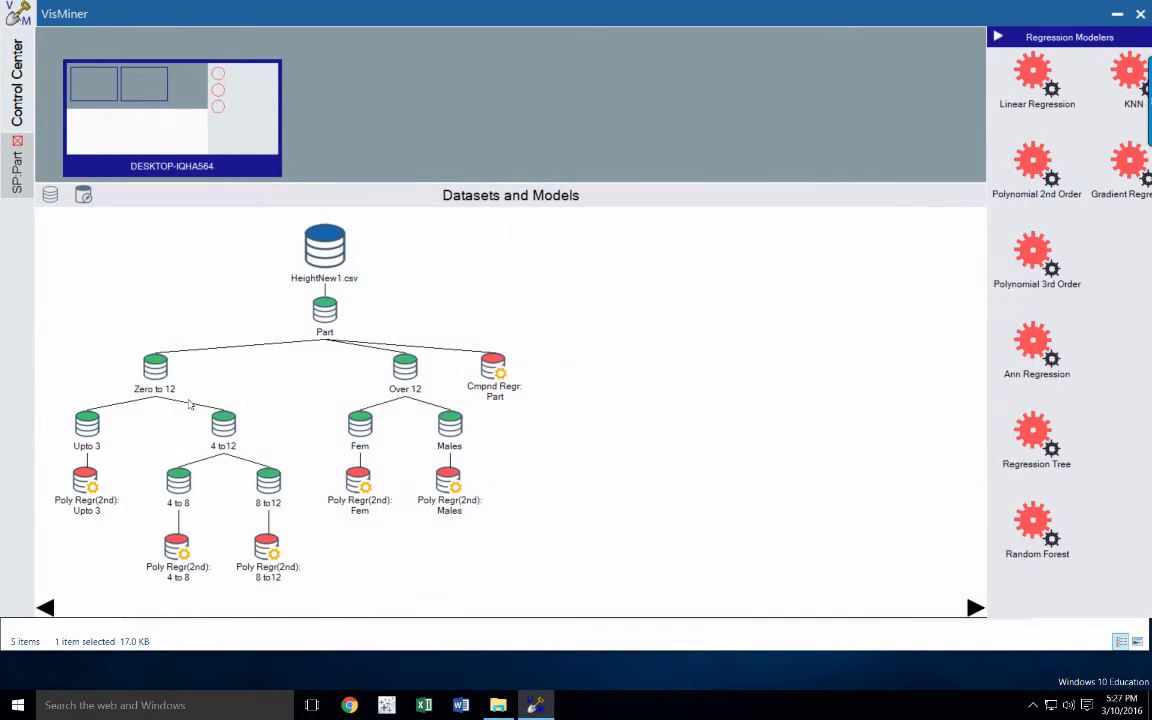
Step: Build a Linear Regression model on the Part dataset with Height as the prediction column, and check its details
mouse_move(90, 424)
mouse_move(237, 436)
mouse_move(368, 441)
left_click_drag(1031, 77, 324, 309)
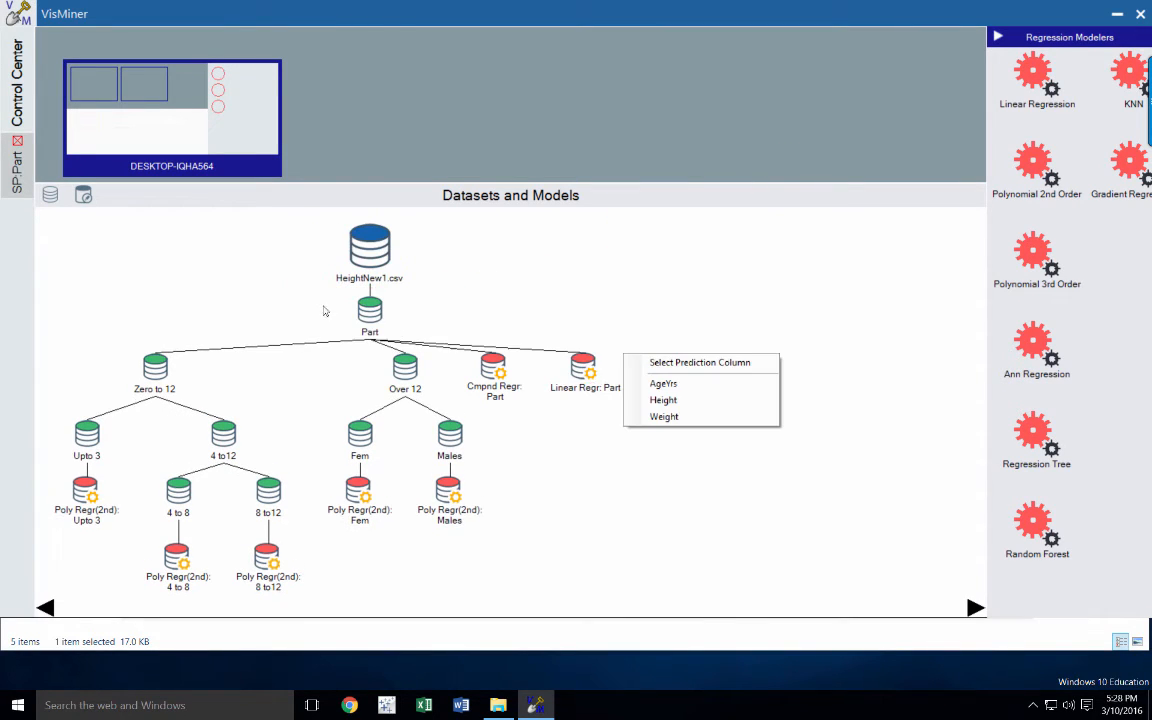
left_click(662, 400)
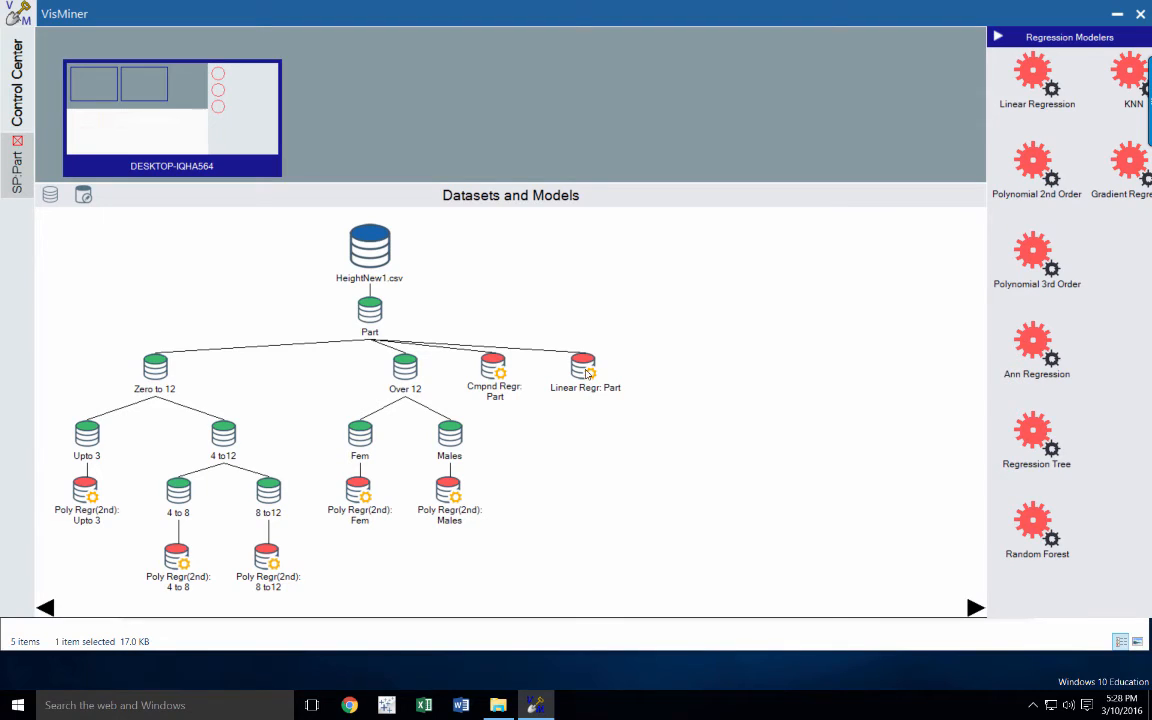
mouse_move(586, 373)
Step: Build a Polynomial 2nd Order regression on the Part dataset predicting Height, and check its details
left_click_drag(1033, 160, 365, 308)
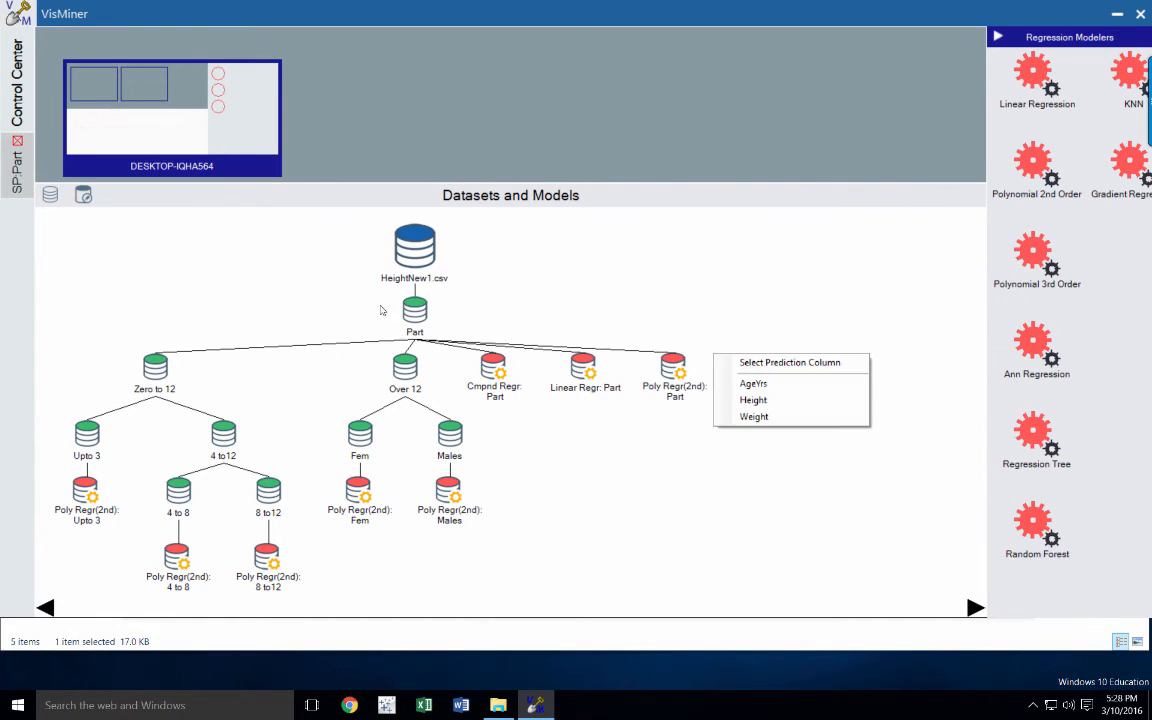
left_click(755, 401)
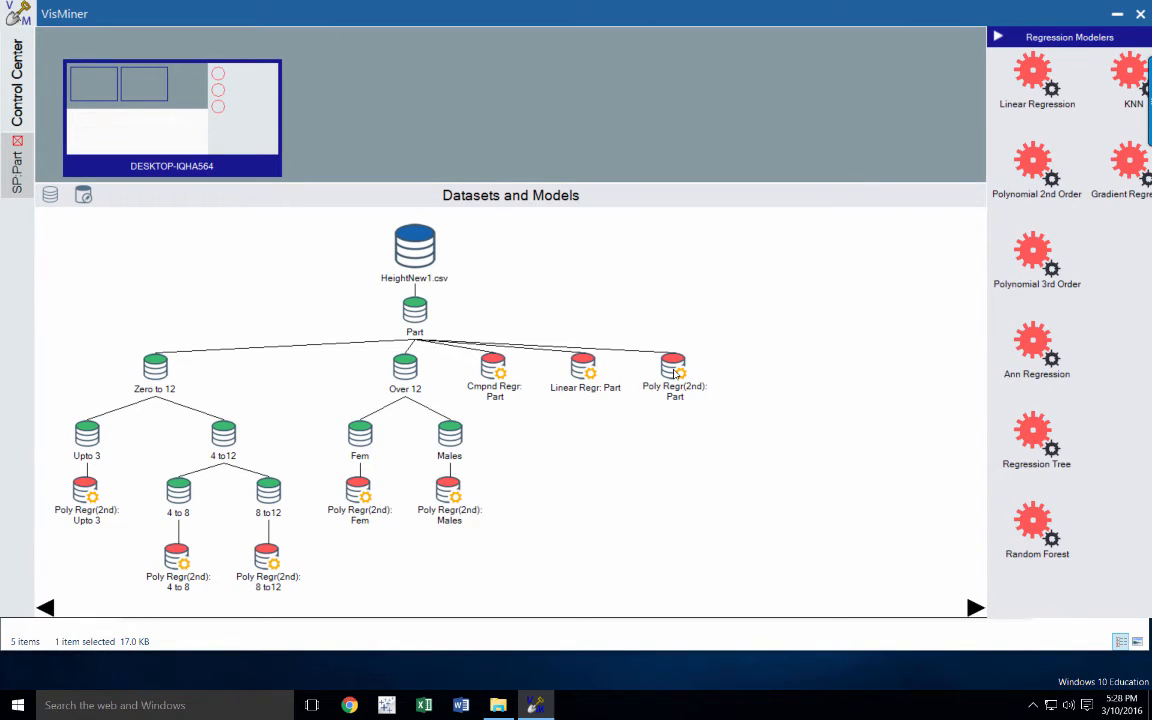
mouse_move(675, 374)
Step: Close the linear regression model on Part, and compare the details of its compound and second-order polynomial models
right_click(624, 356)
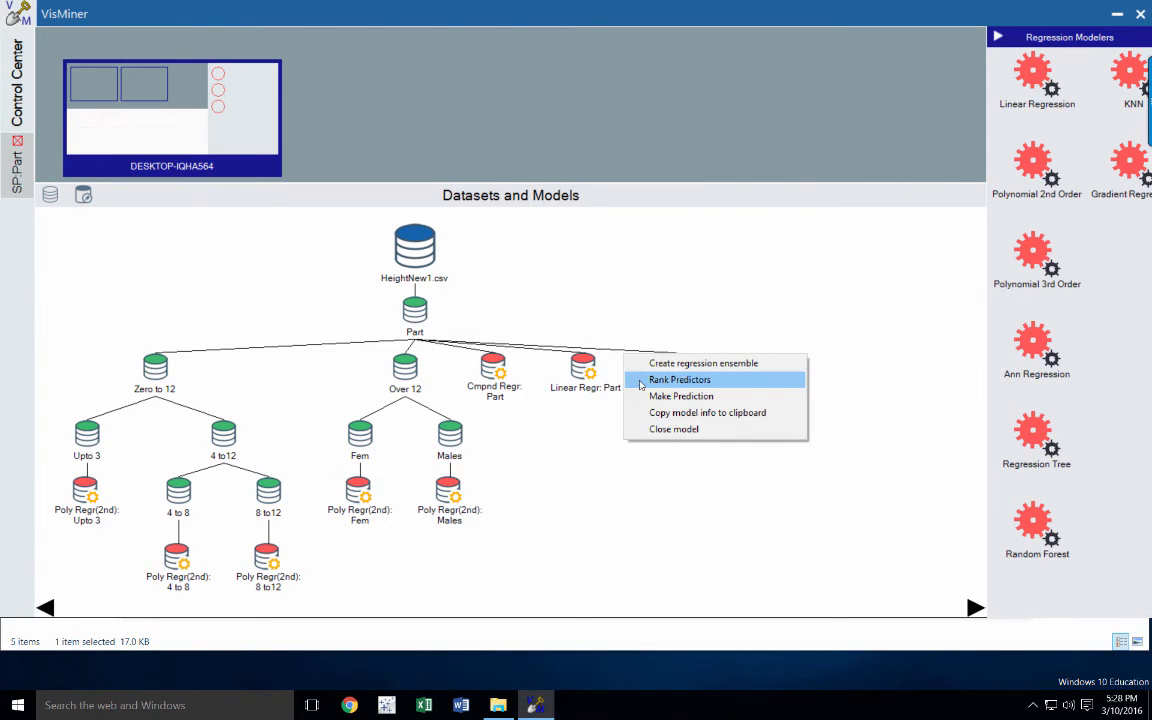
left_click(645, 429)
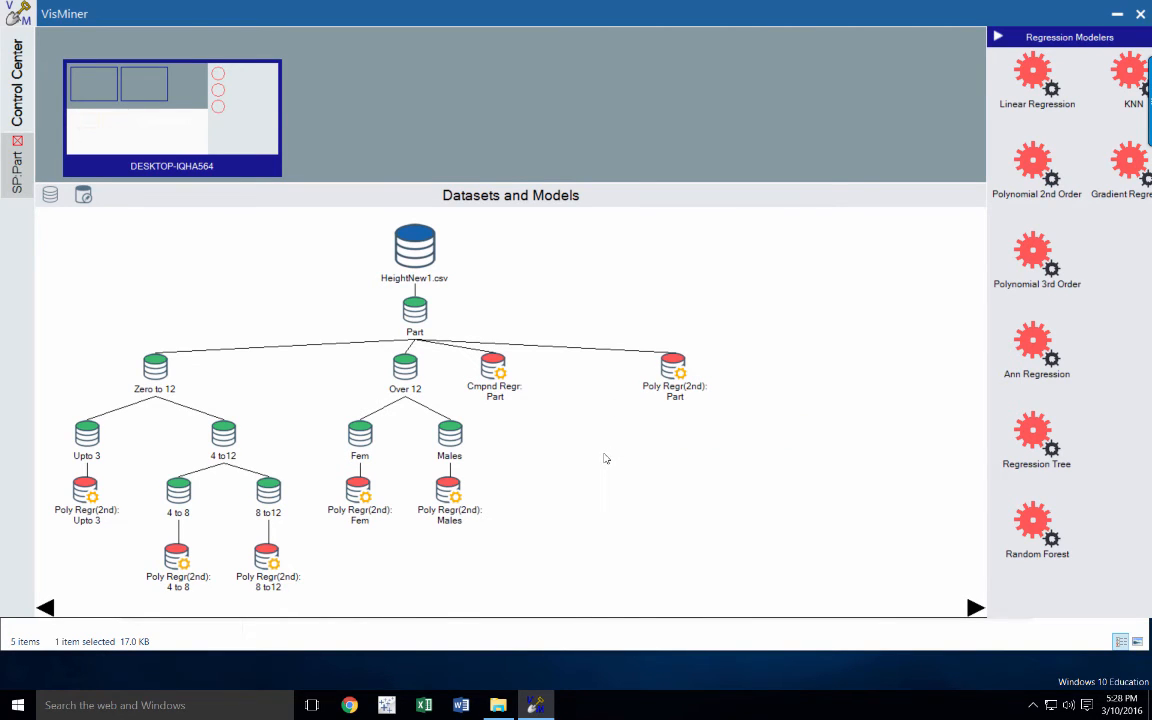
mouse_move(497, 375)
mouse_move(672, 369)
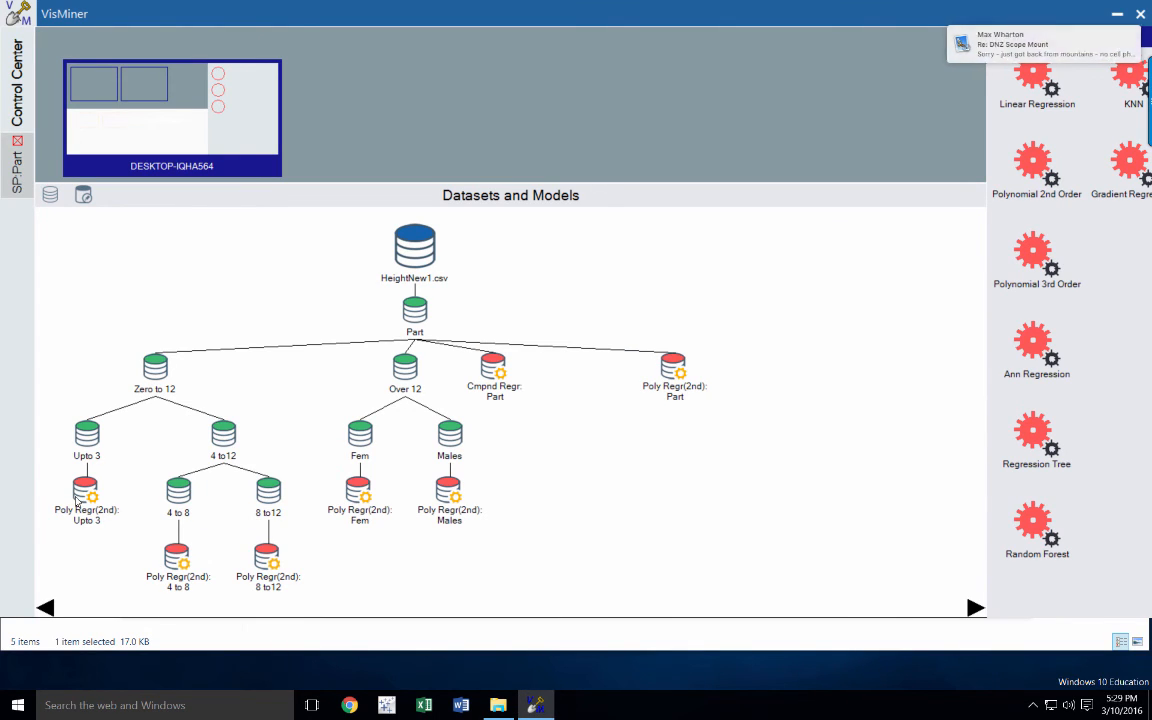
mouse_move(77, 502)
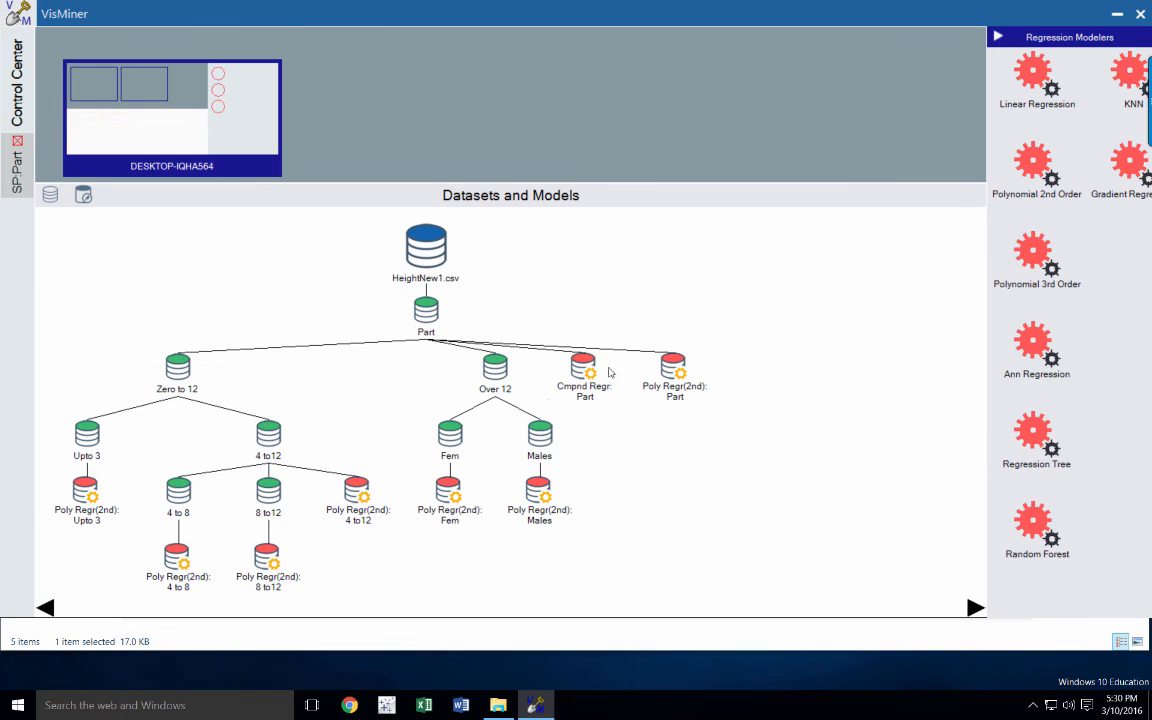
Step: Close the second-order polynomial model under 4 to12, and both the second-order polynomial and compound regression models under Part
right_click(359, 496)
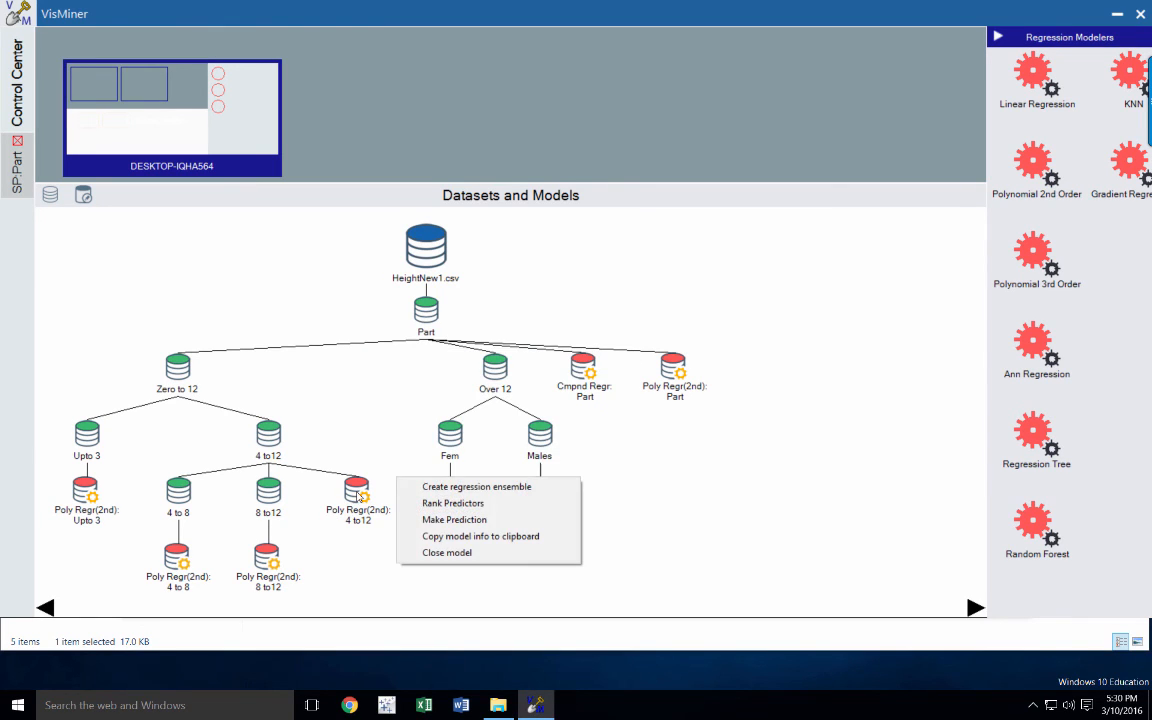
left_click(430, 552)
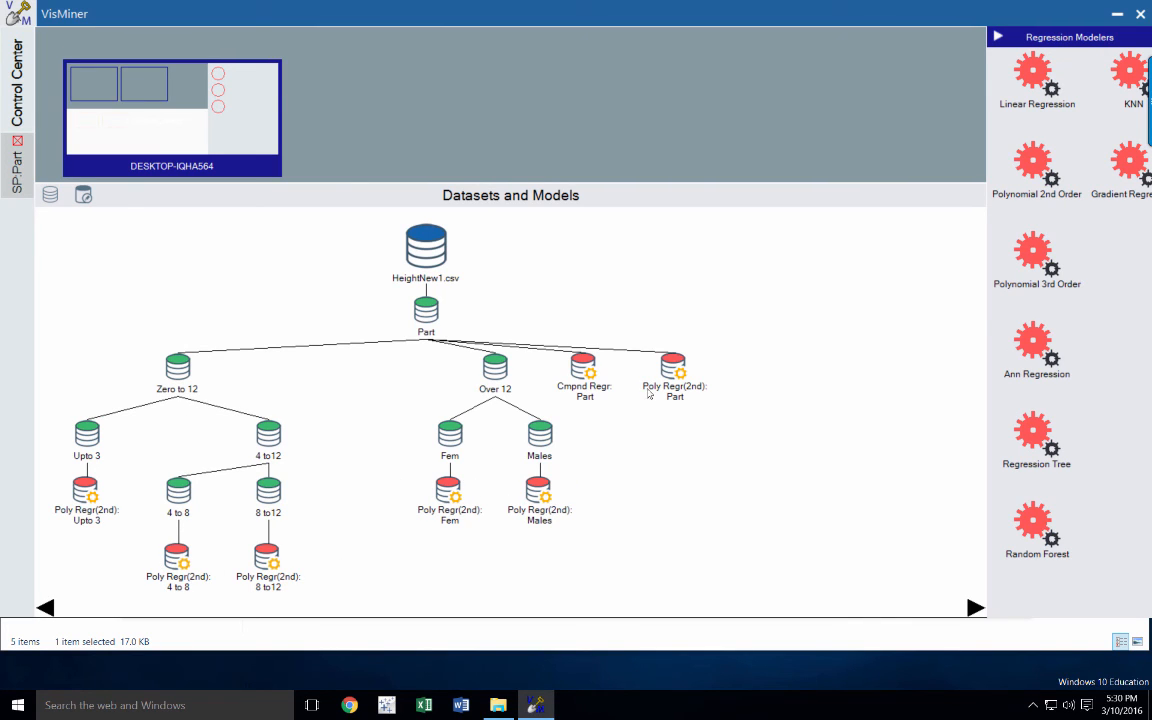
right_click(710, 398)
left_click(720, 428)
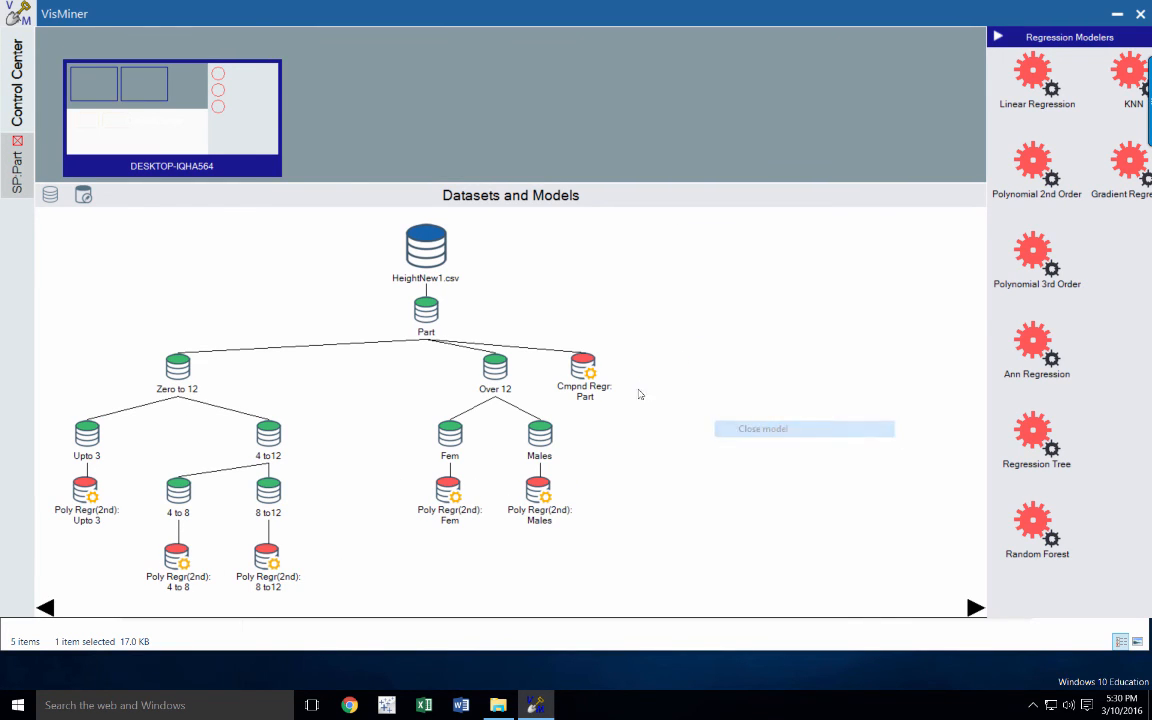
right_click(583, 368)
left_click(660, 429)
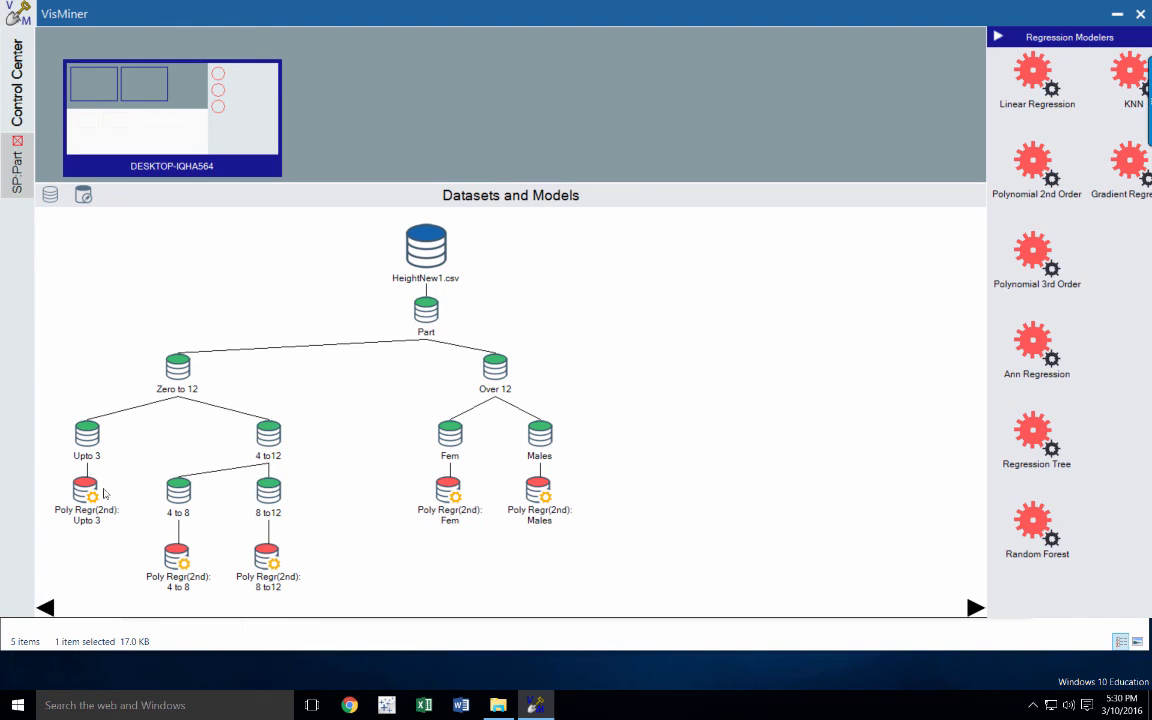
Step: Create a compound regression on the Part dataset from its subset models
mouse_move(267, 573)
mouse_move(161, 493)
mouse_move(270, 498)
right_click(428, 308)
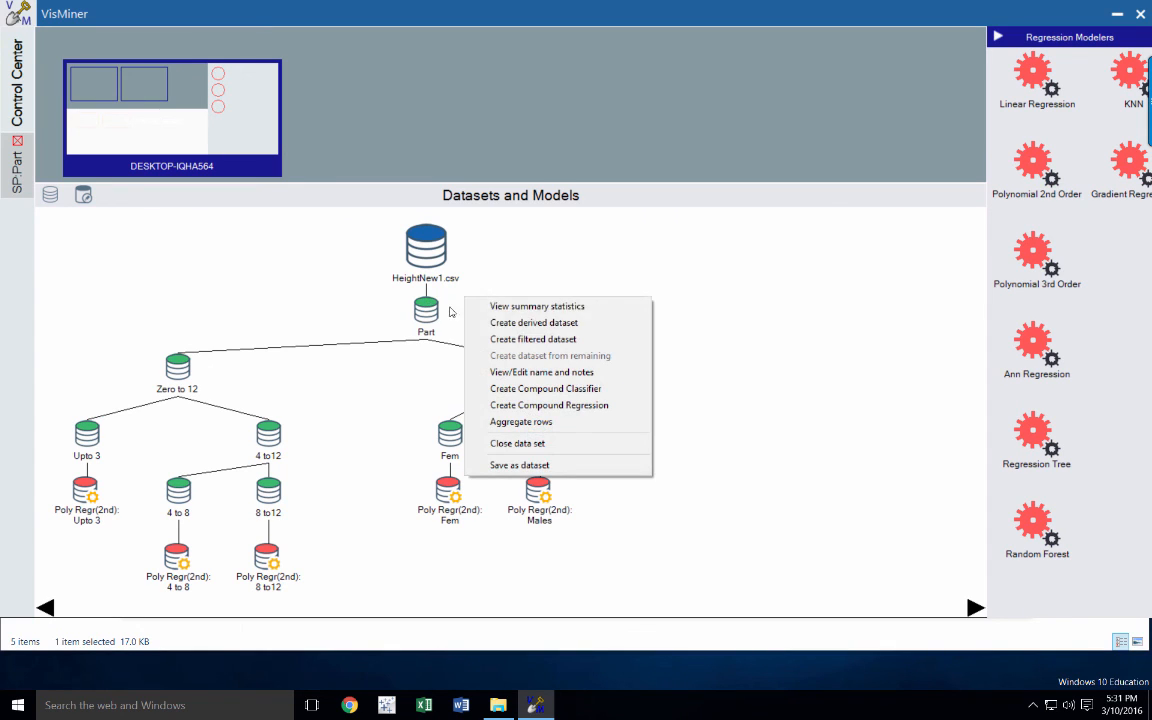
left_click(548, 405)
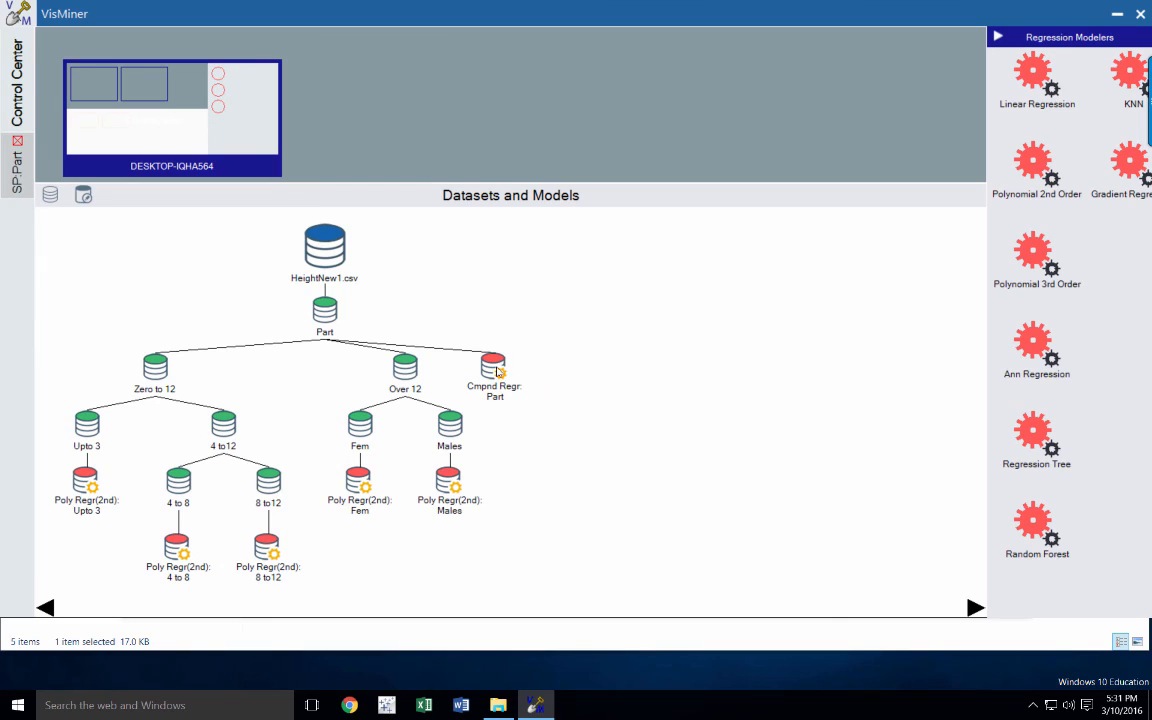